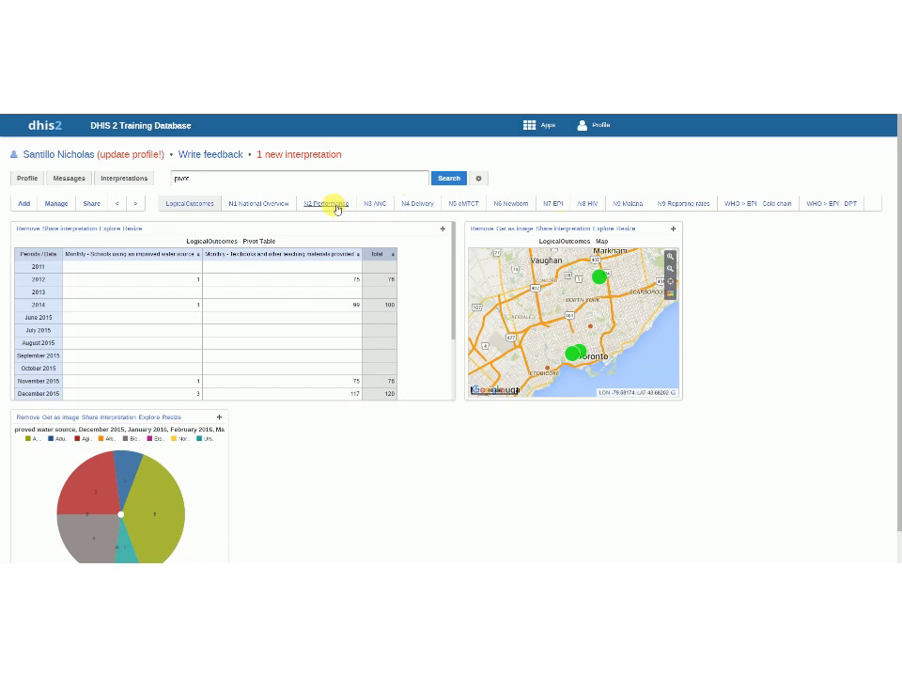
# - Locate the N1 National Overview tab in the dashboard bar
pyautogui.moveTo(529, 141)
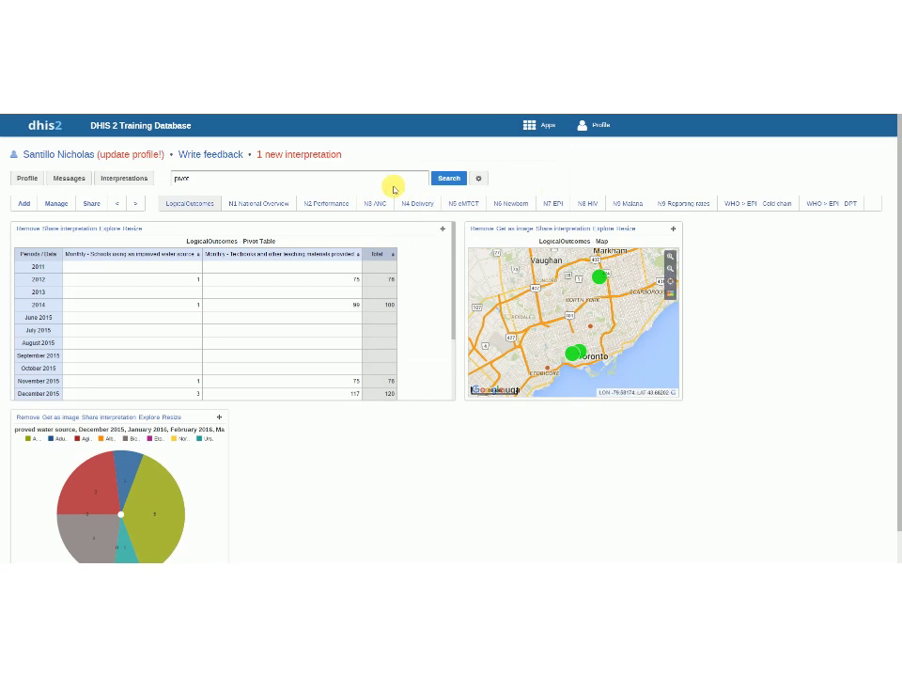
# - Visit the N1 National Overview and N2 Performance dashboards, then go back to LogicalOutcomes
pyautogui.click(256, 205)
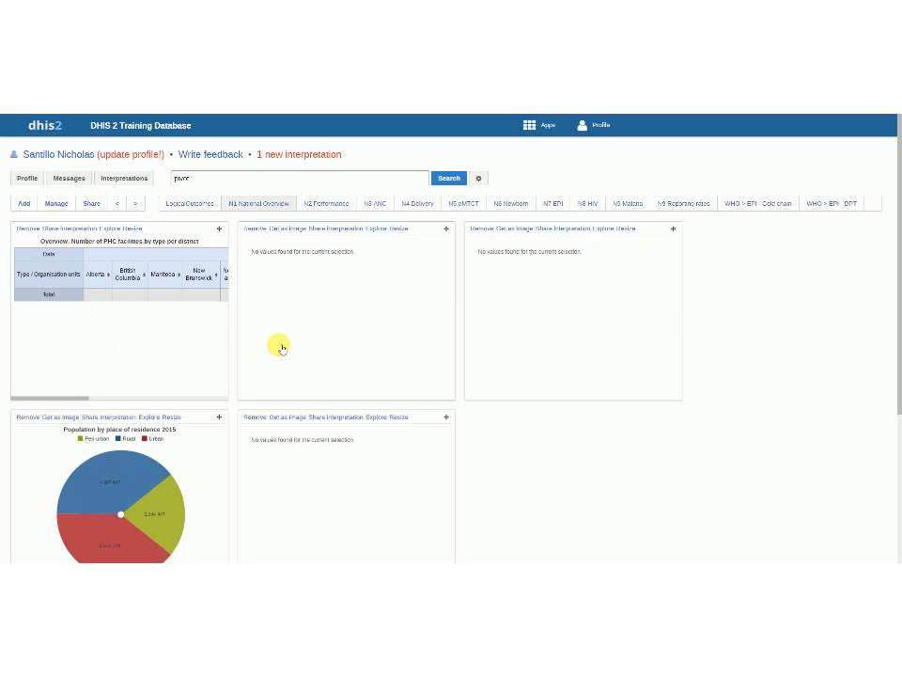
pyautogui.click(331, 205)
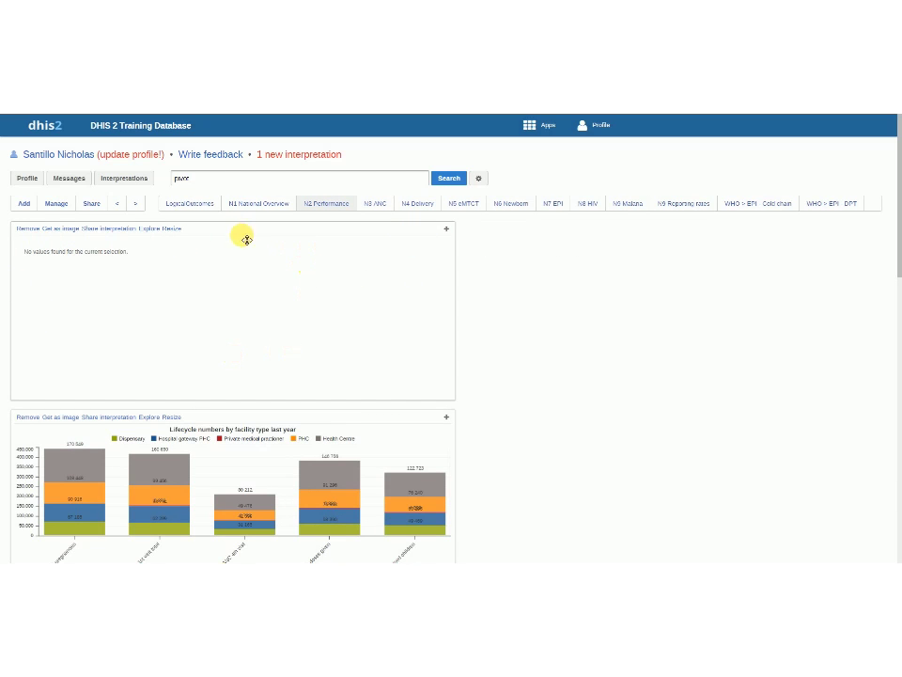
pyautogui.click(193, 207)
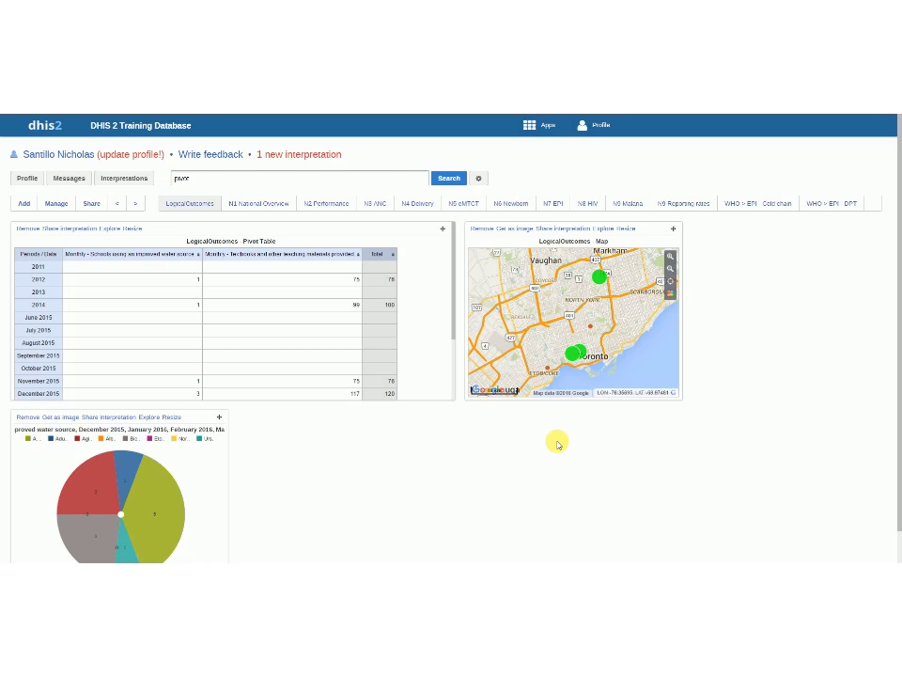
pyautogui.click(22, 204)
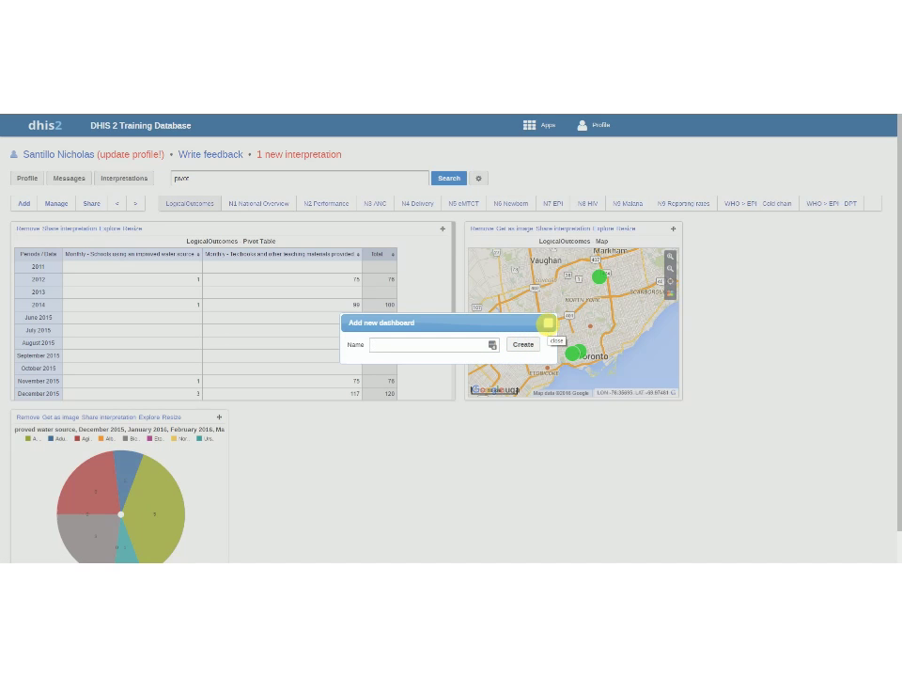
pyautogui.click(548, 322)
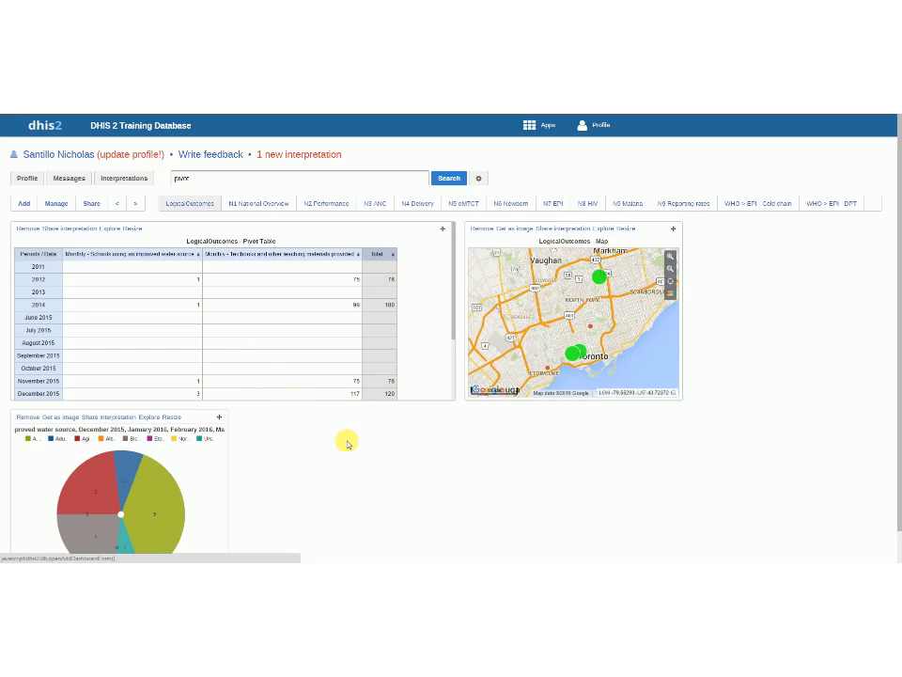
# - Replace the 'pivot' search term with 'LogicalOutcomes' and close the results list
pyautogui.moveTo(304, 184); pyautogui.dragTo(79, 178)
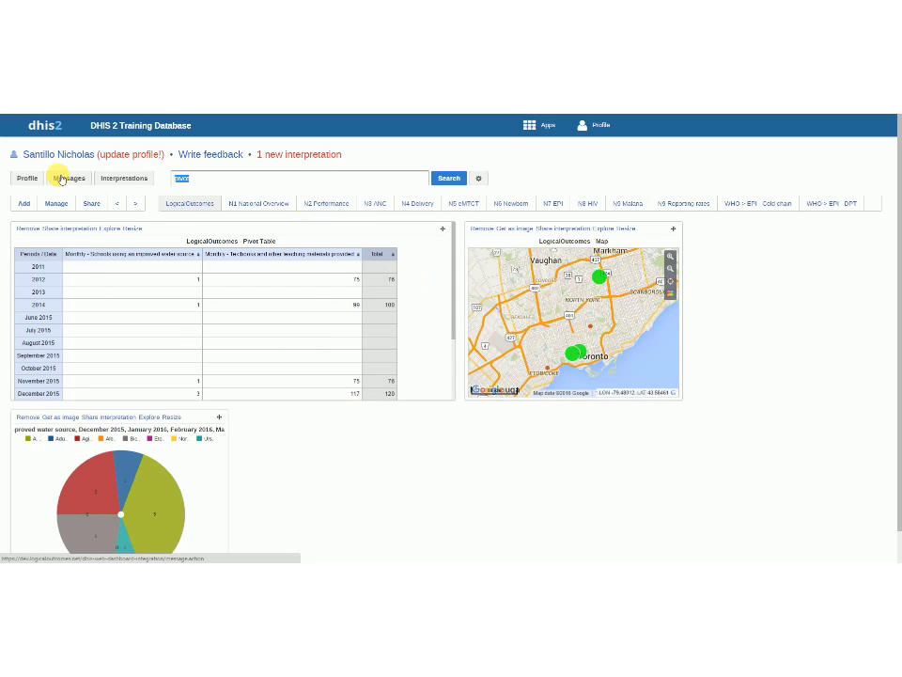
pyautogui.press('BackSpace')
pyautogui.write('LogicalOut')
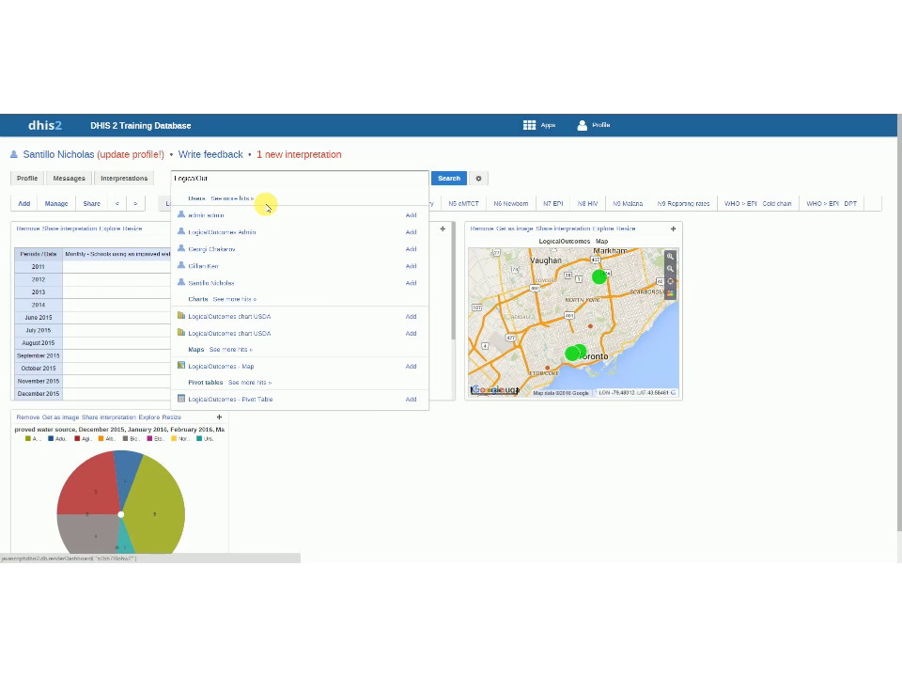
pyautogui.write('comes')
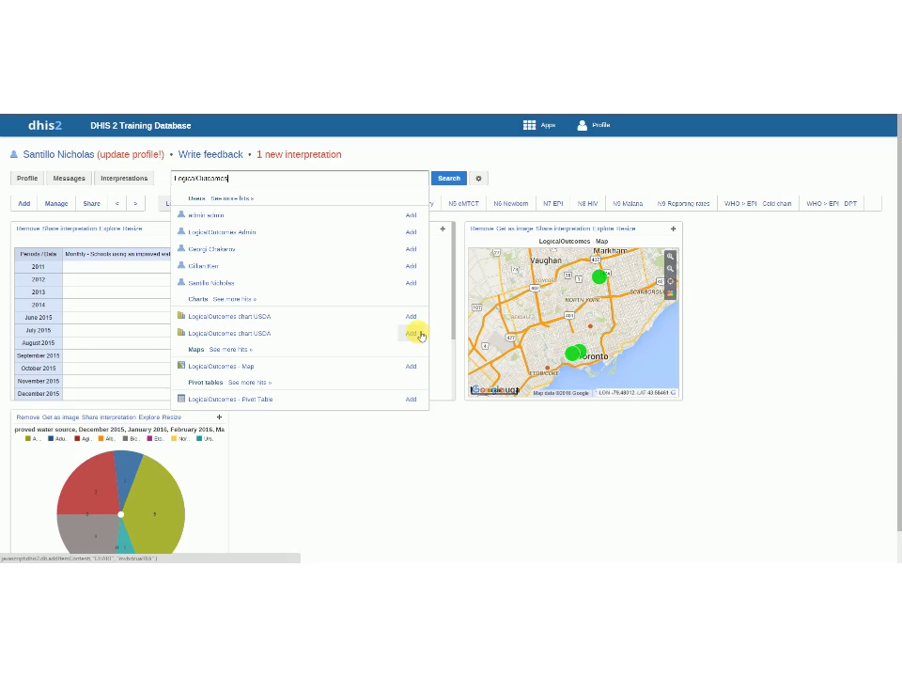
pyautogui.click(122, 317)
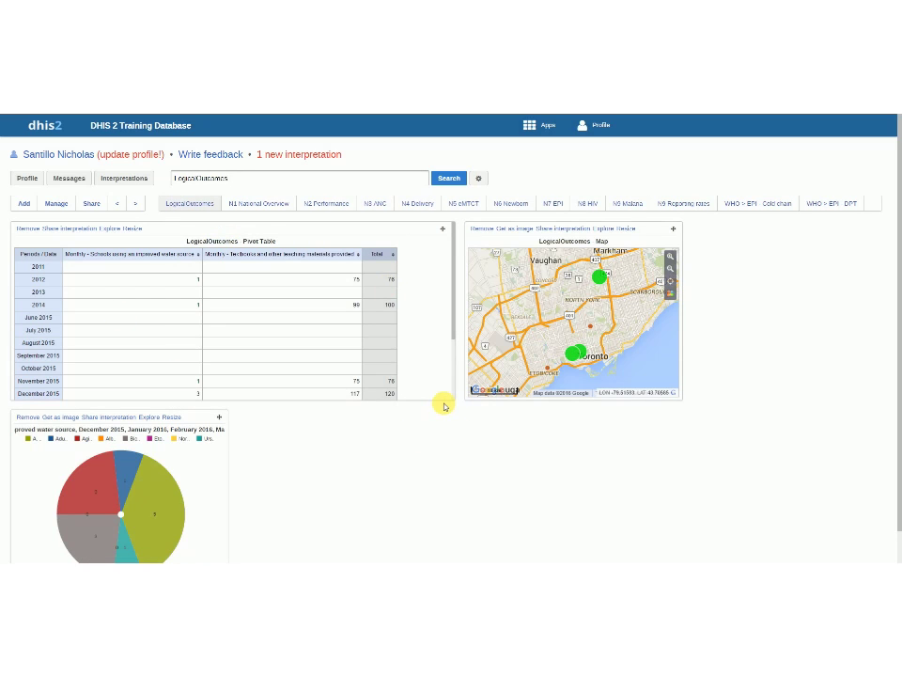
pyautogui.click(480, 176)
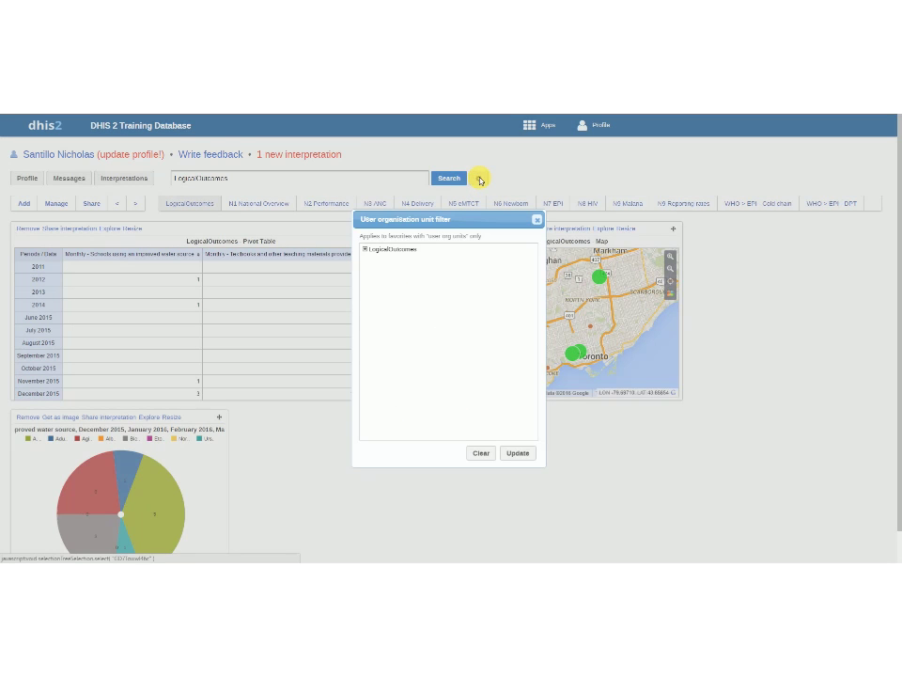
pyautogui.click(364, 249)
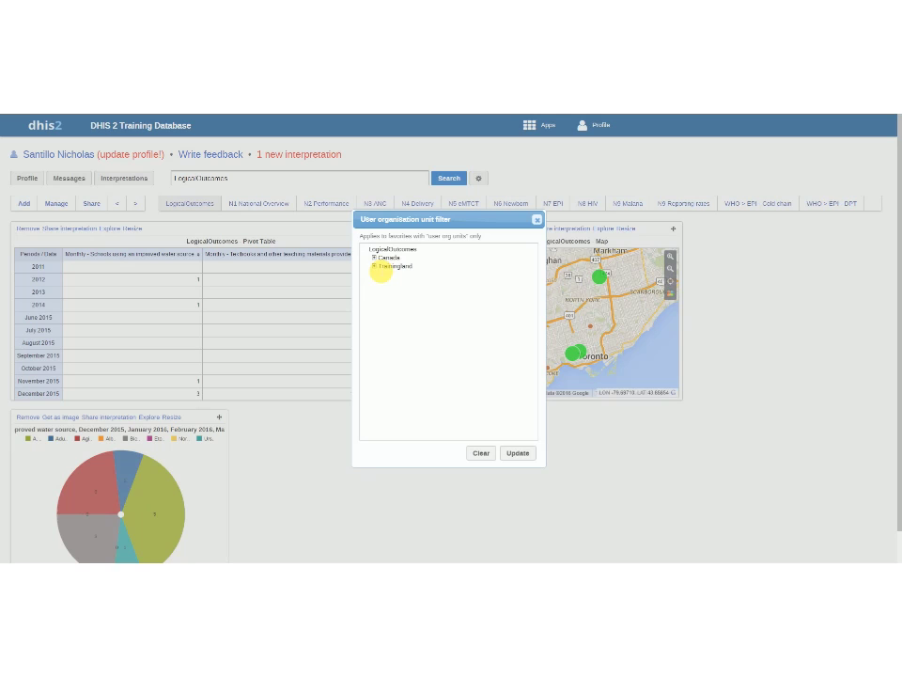
pyautogui.click(374, 257)
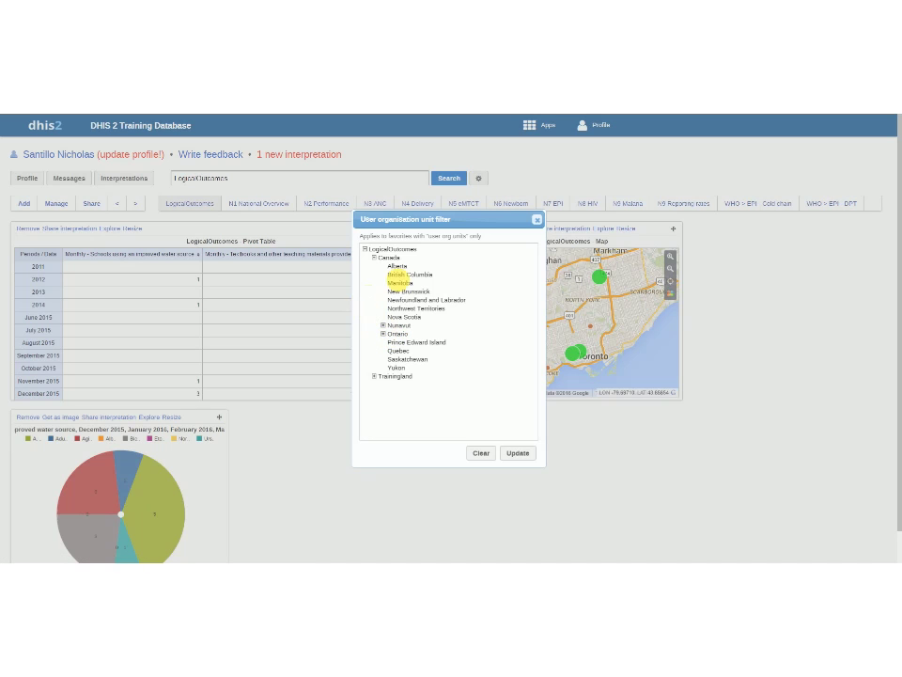
pyautogui.click(536, 219)
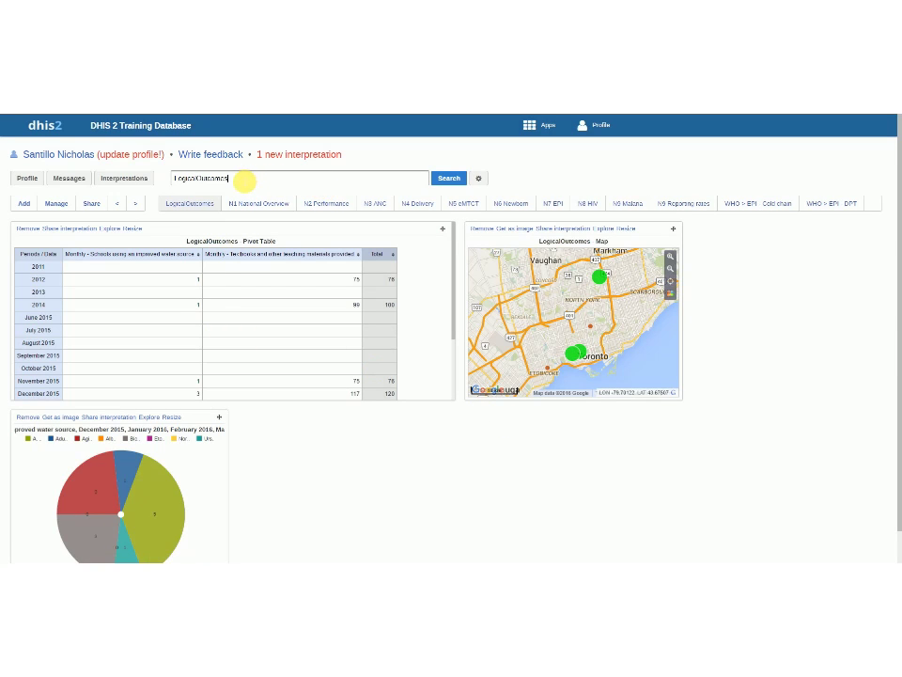
pyautogui.click(243, 181)
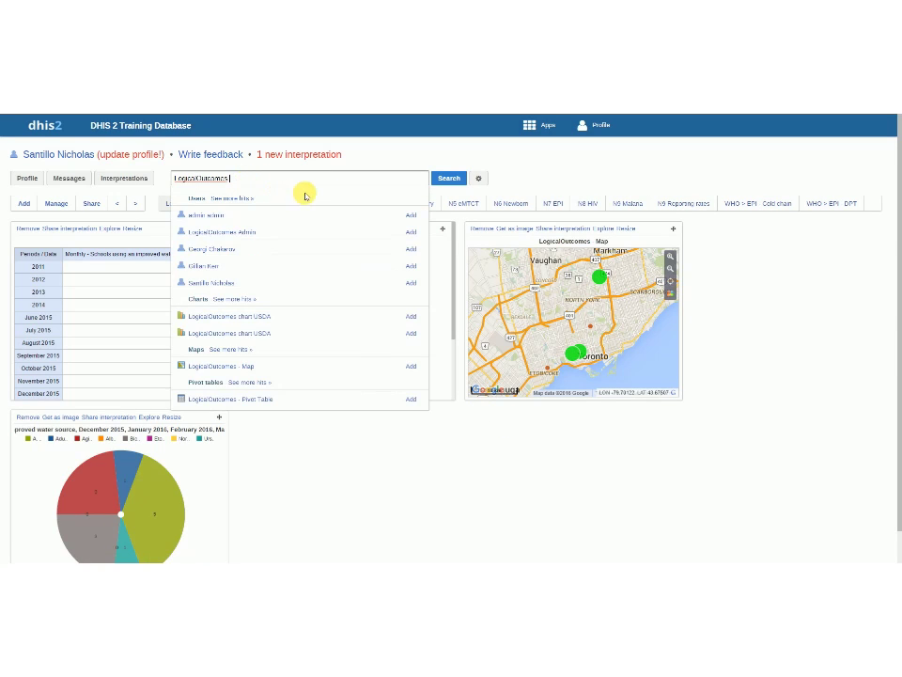
pyautogui.click(409, 316)
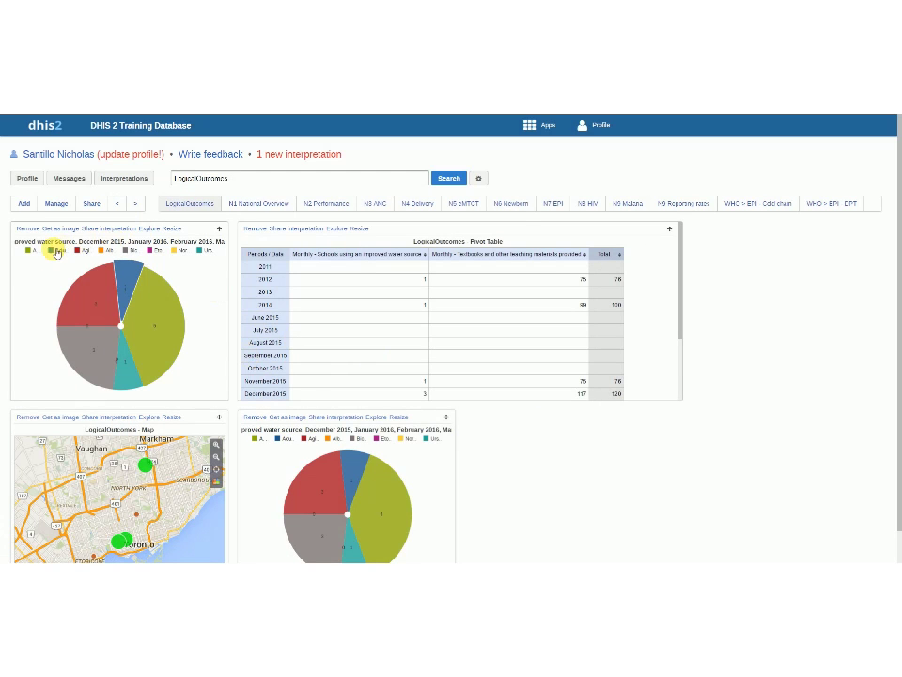
pyautogui.click(31, 230)
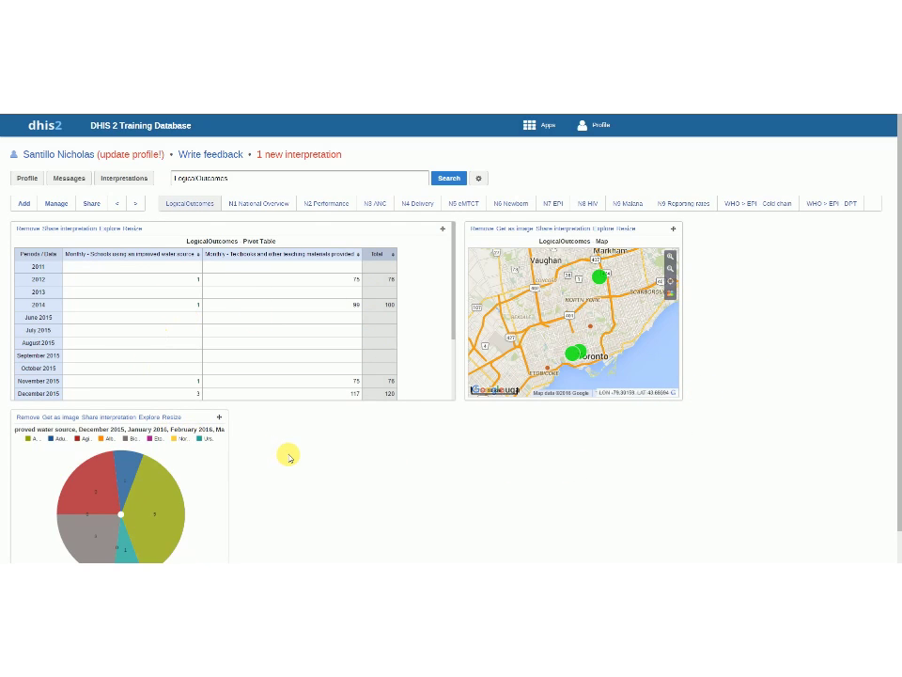
pyautogui.click(191, 204)
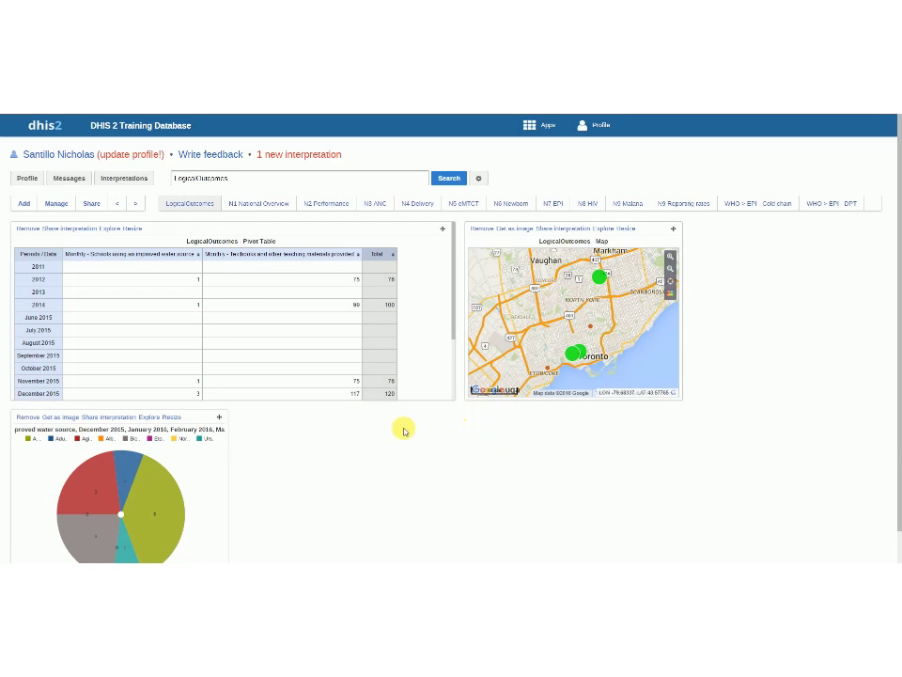
# - Share the interpretation 'We need to remove the years from this pivot table' on the pivot table
pyautogui.scroll(-3, 85, 306)
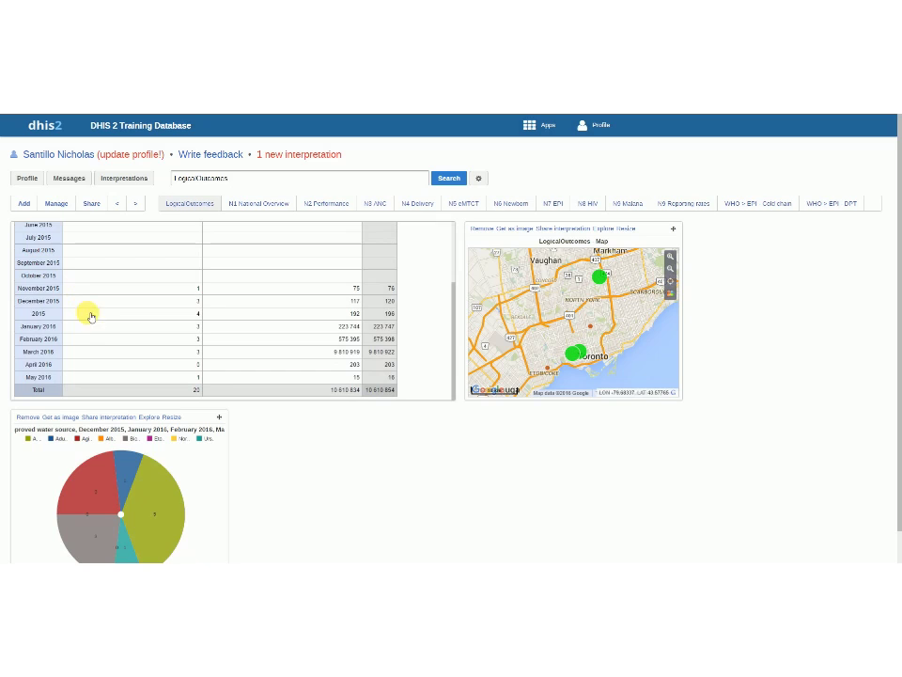
pyautogui.scroll(3, 111, 339)
pyautogui.scroll(-3, 44, 268)
pyautogui.scroll(5, 58, 315)
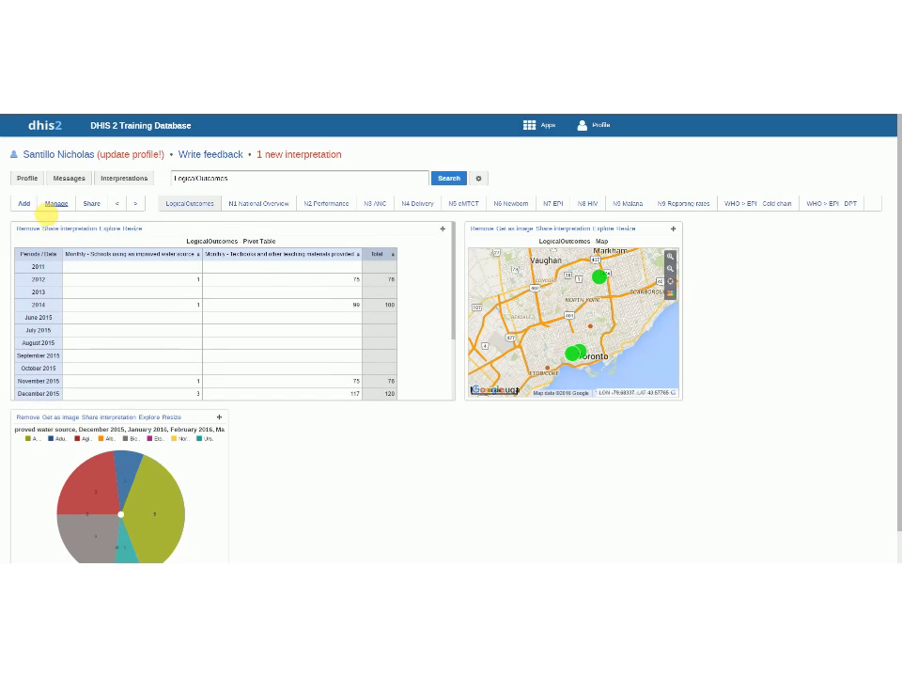
pyautogui.click(50, 228)
pyautogui.click(342, 316)
pyautogui.write('W')
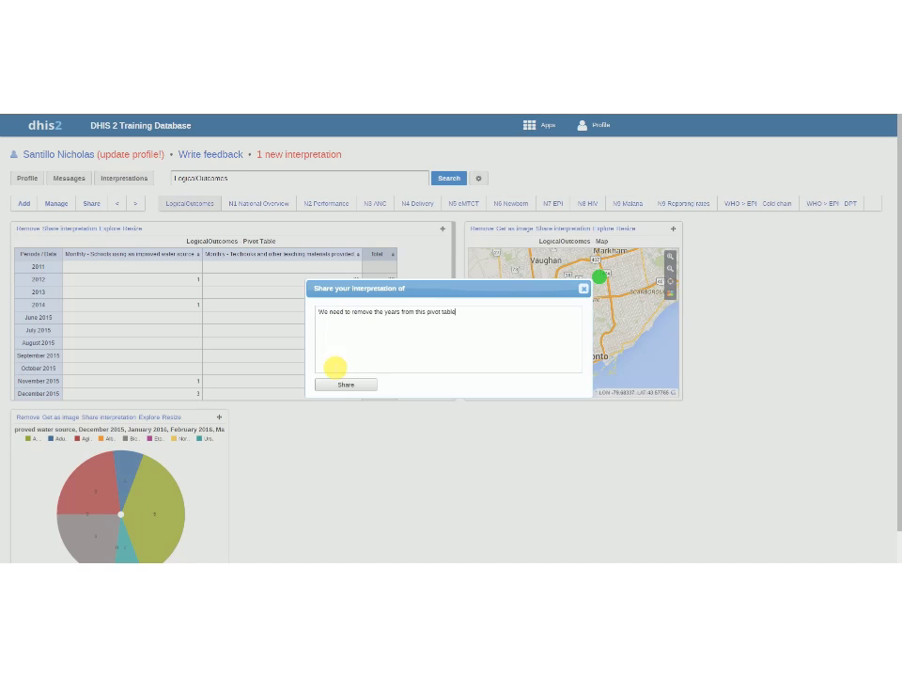
pyautogui.click(338, 383)
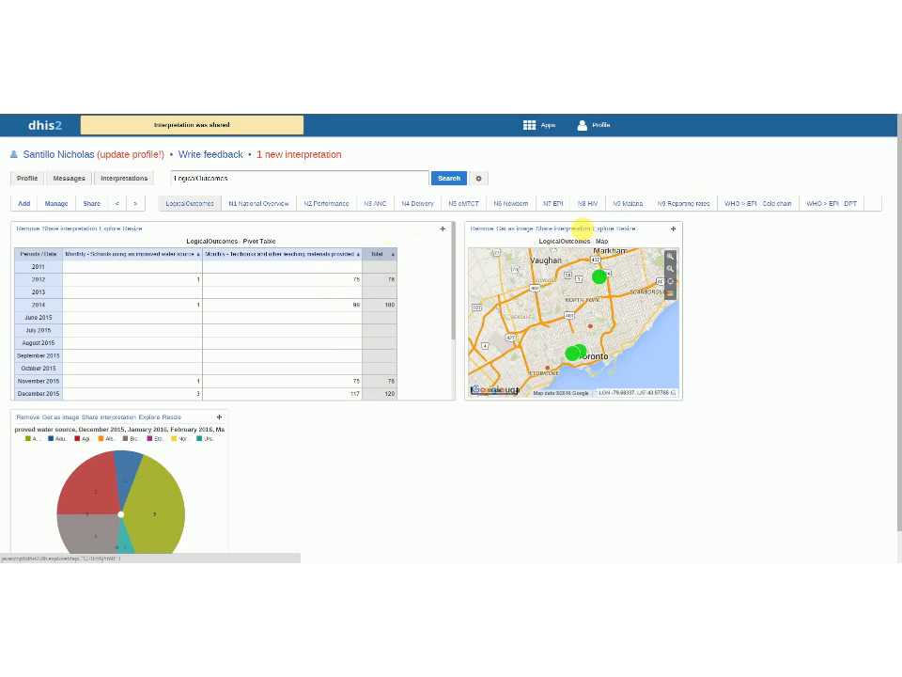
# - Make the pivot table double width and move the map item to the first position
pyautogui.click(134, 229)
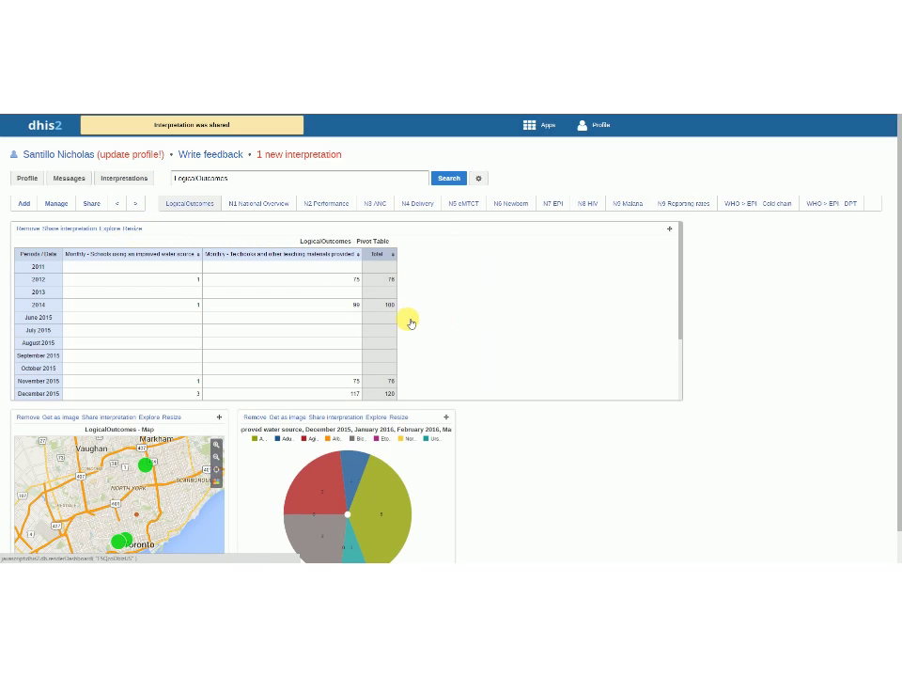
pyautogui.scroll(-3, 409, 320)
pyautogui.scroll(5, 310, 319)
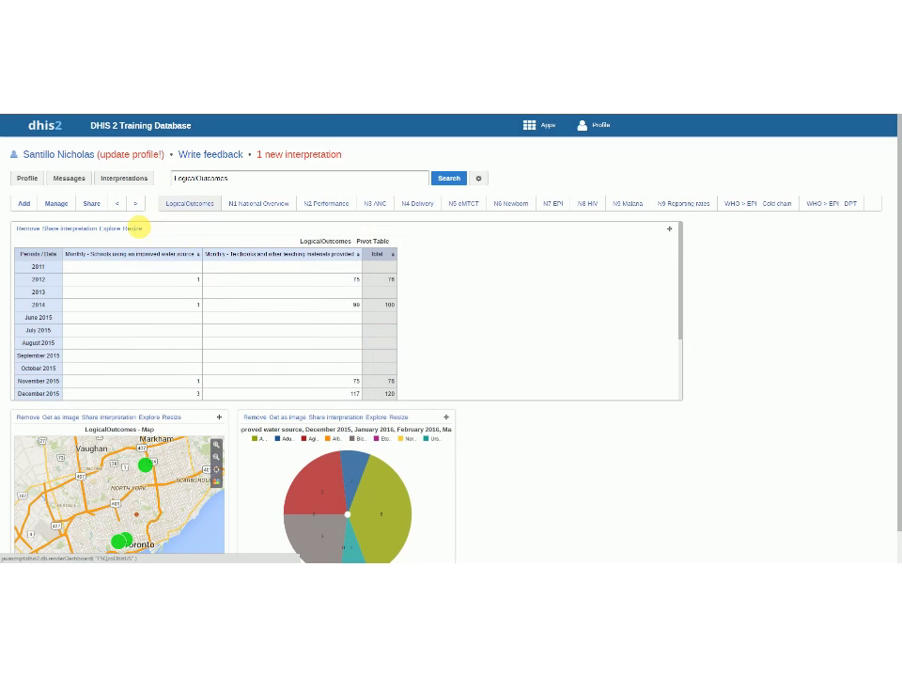
pyautogui.click(138, 228)
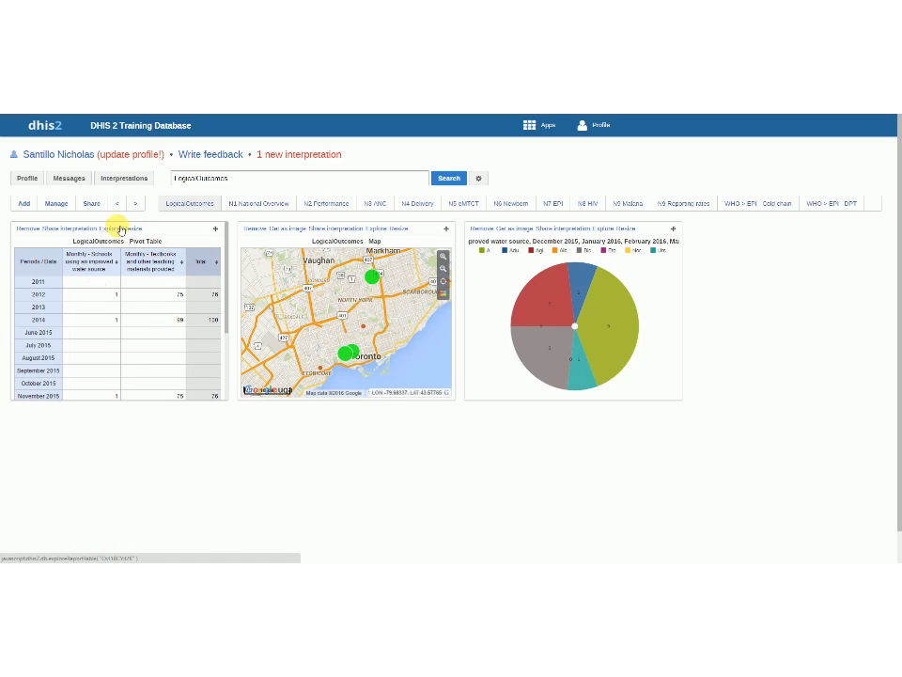
pyautogui.click(128, 232)
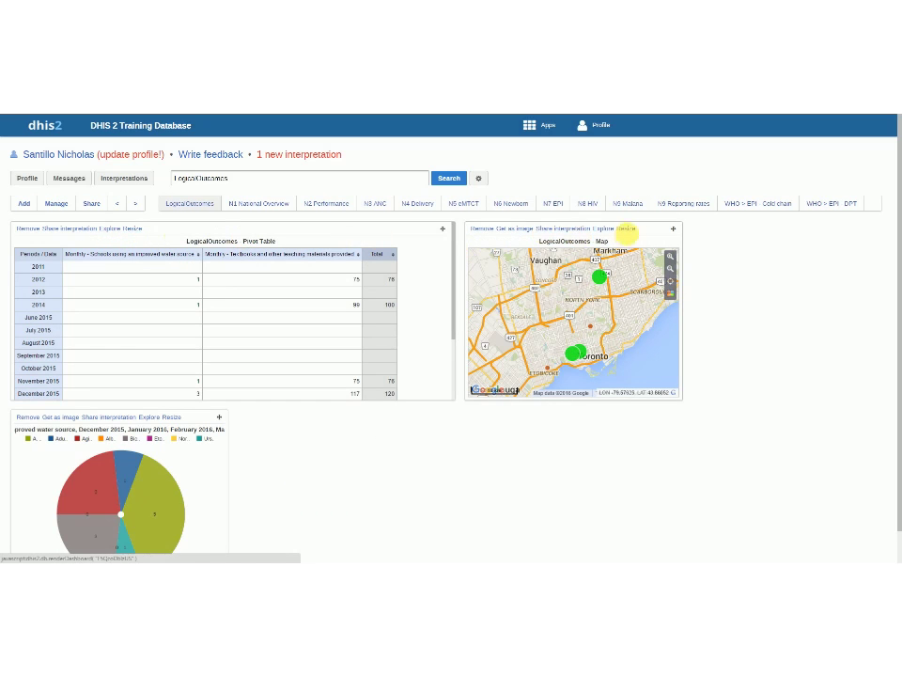
pyautogui.moveTo(648, 230); pyautogui.dragTo(179, 262)
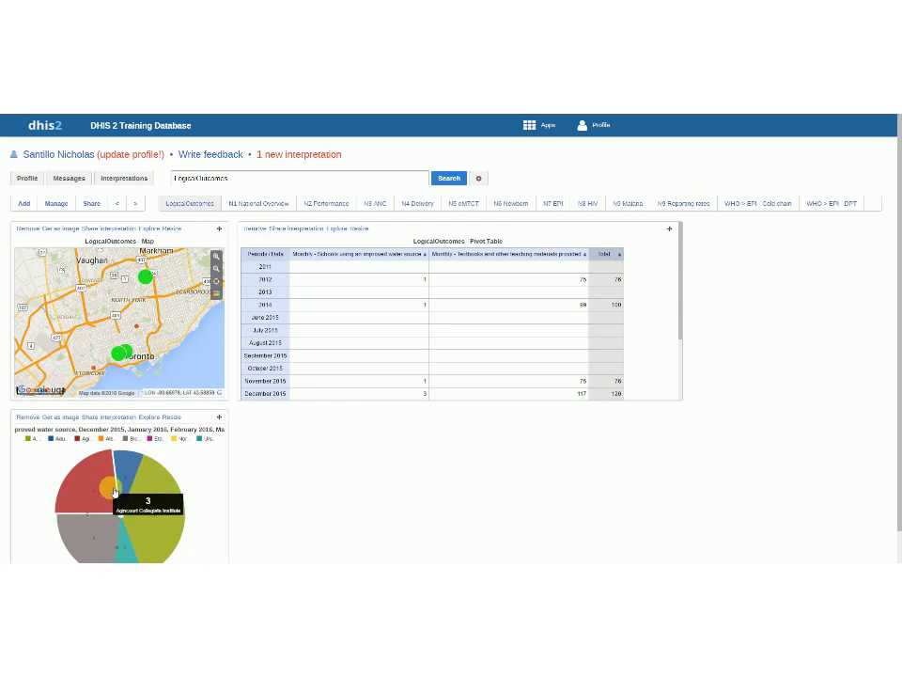
pyautogui.moveTo(148, 523)
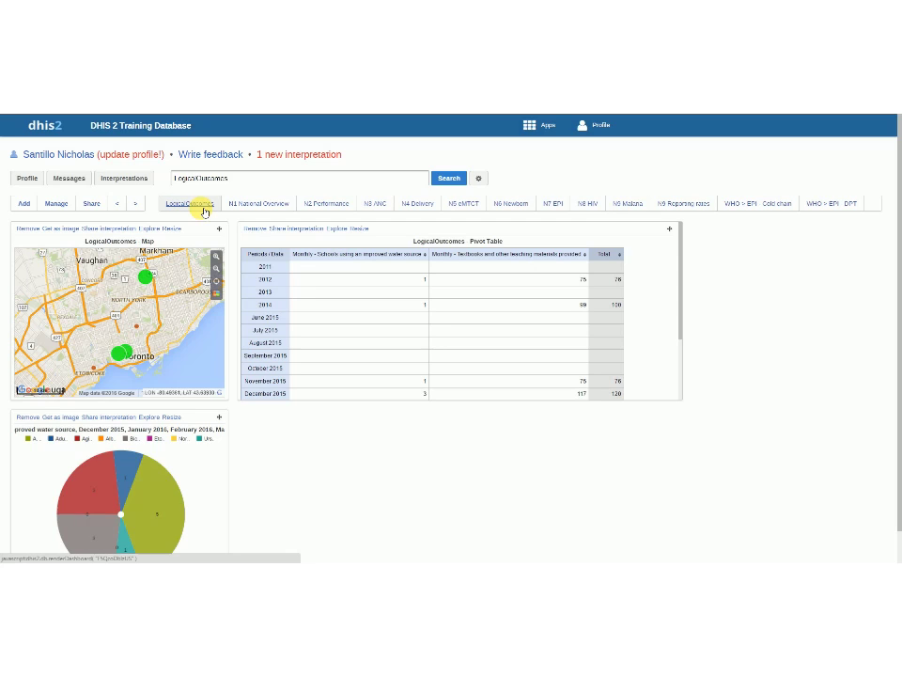
# - Set the dashboard's public access to Can view in its sharing settings
pyautogui.click(91, 204)
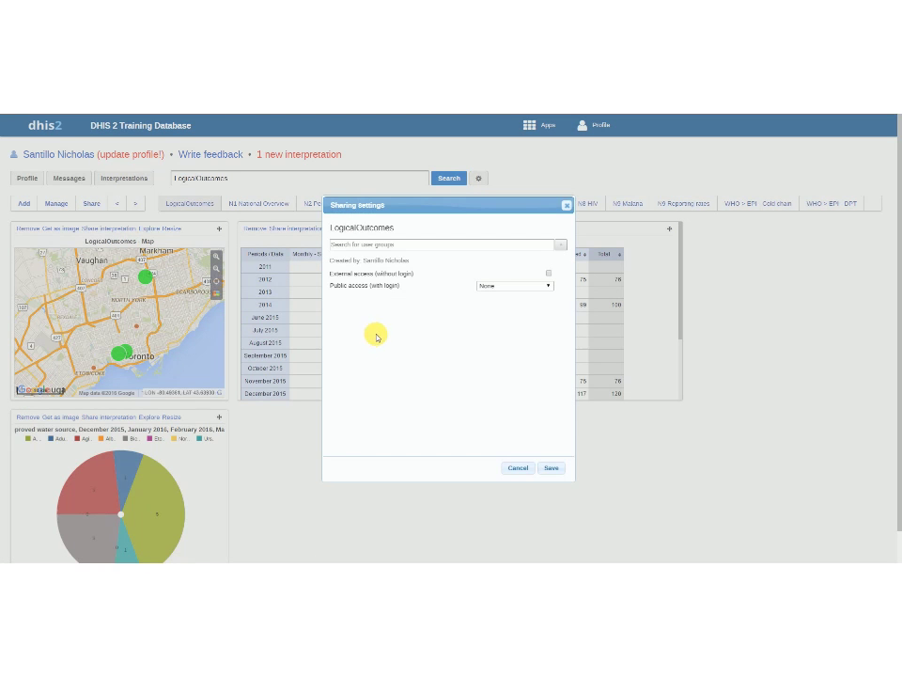
pyautogui.moveTo(332, 274); pyautogui.dragTo(416, 274)
pyautogui.click(404, 275)
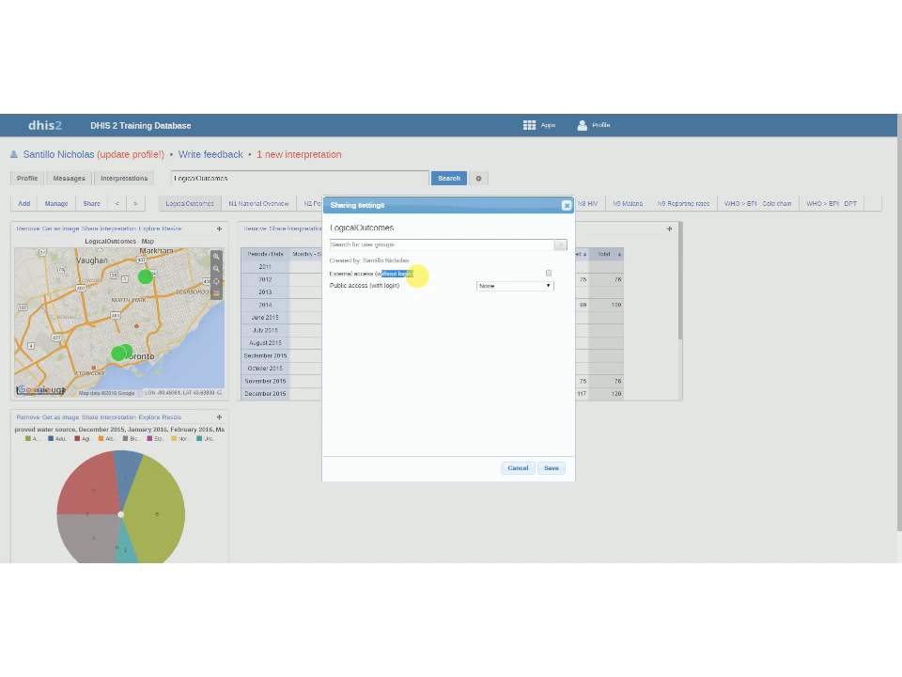
pyautogui.click(416, 274)
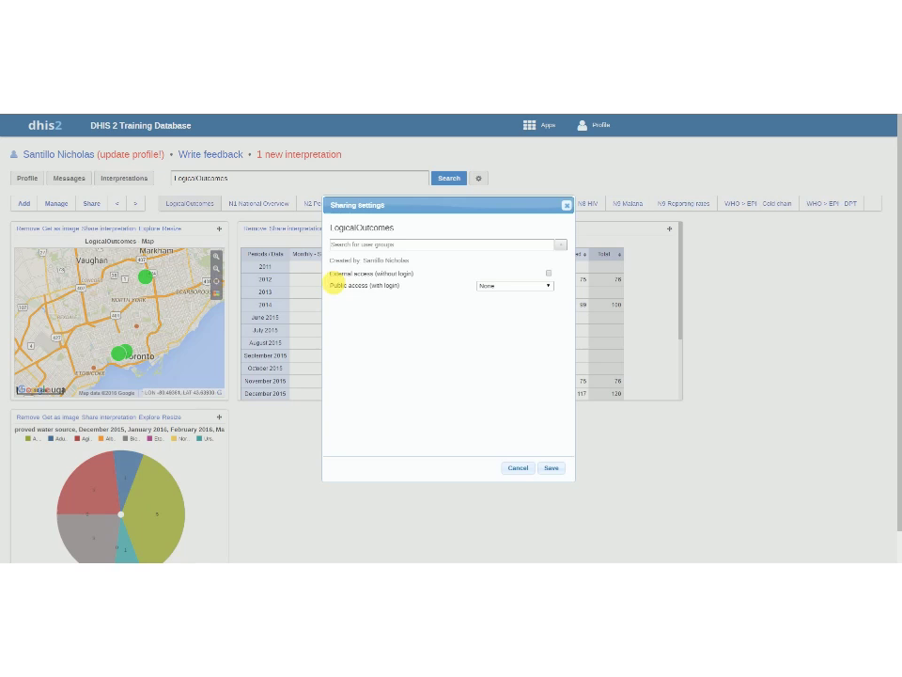
pyautogui.click(496, 285)
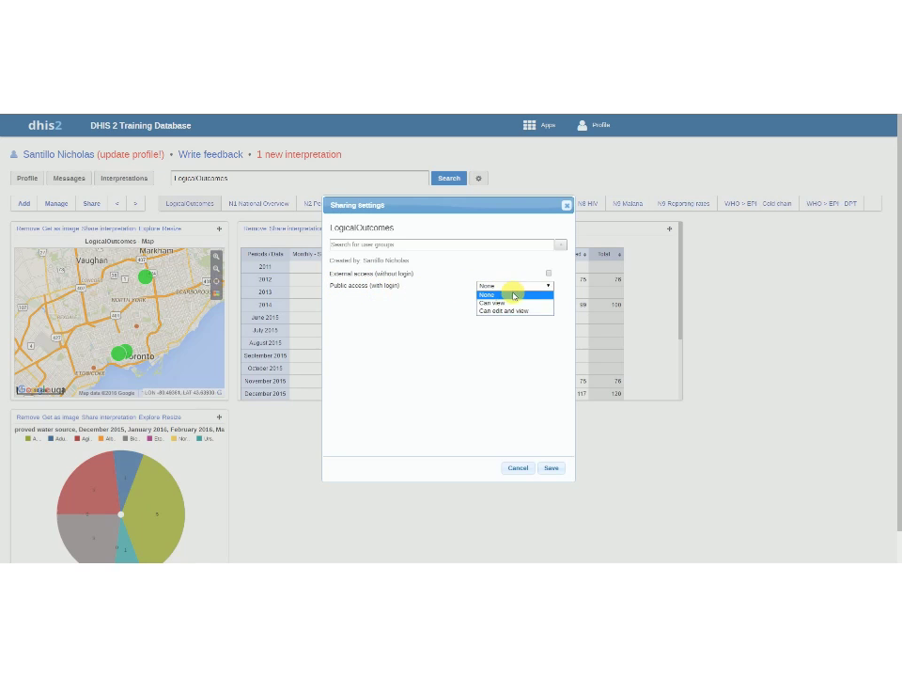
pyautogui.click(512, 303)
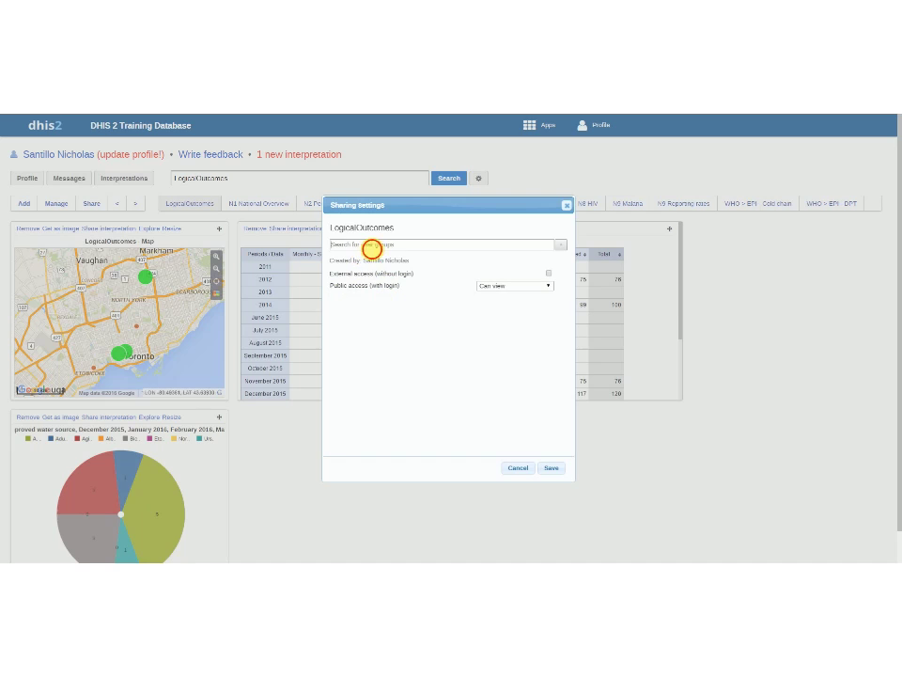
# - Add the Trainingland admins group with Can edit and view rights and save the sharing
pyautogui.click(373, 246)
pyautogui.write('logica')
pyautogui.press('BackSpace')
pyautogui.press('BackSpace')
pyautogui.press('BackSpace')
pyautogui.press('BackSpace')
pyautogui.press('BackSpace')
pyautogui.press('BackSpace')
pyautogui.write('training')
pyautogui.click(372, 257)
pyautogui.click(560, 244)
pyautogui.moveTo(395, 300); pyautogui.dragTo(491, 299)
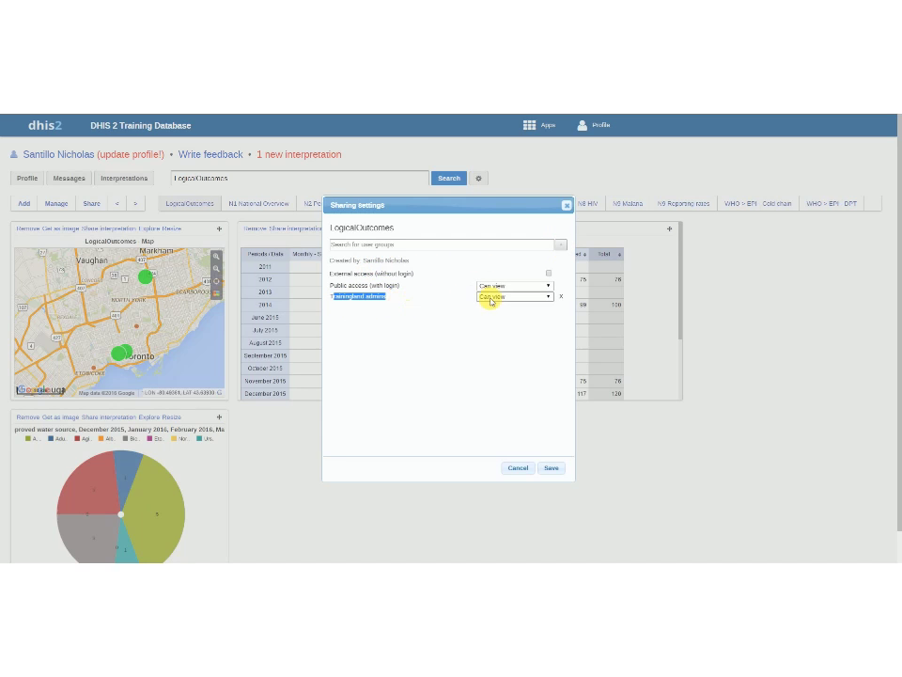
pyautogui.click(492, 296)
pyautogui.click(495, 312)
pyautogui.click(549, 467)
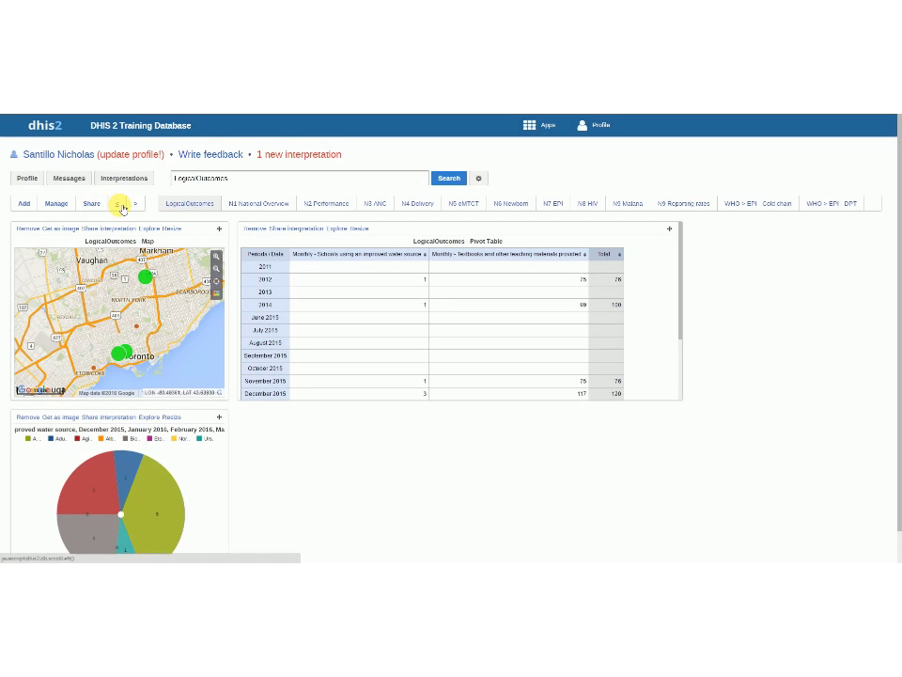